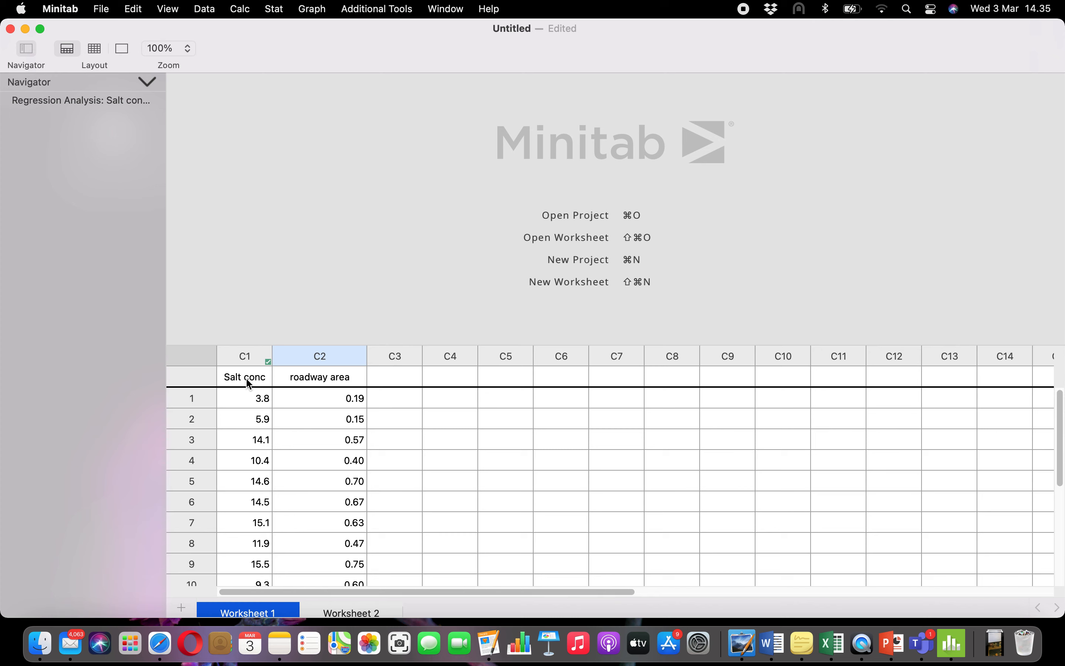
Look through the Salt conc and roadway area data in the worksheet's first two columns
click(246, 379)
click(266, 401)
key(Right)
key(Down)
key(Down)
key(Down)
key(Up)
key(Up)
key(Up)
key(Up)
key(Down)
Start a Fit Regression Model analysis with Salt conc as the response and roadway area as the continuous predictor
click(282, 10)
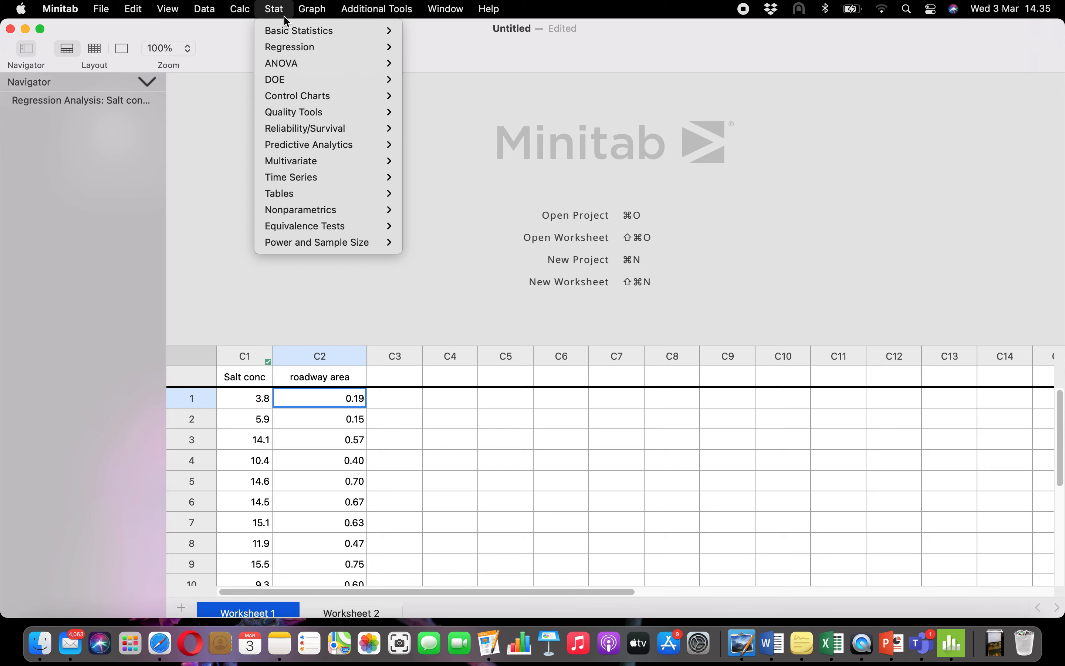
mouse_move(292, 52)
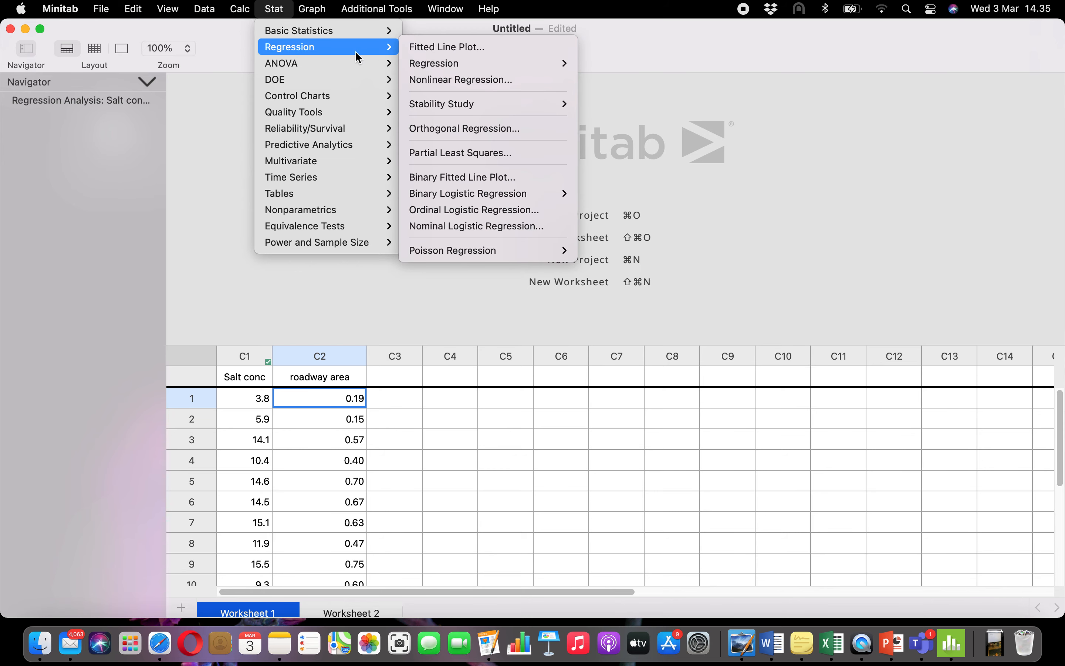
mouse_move(416, 69)
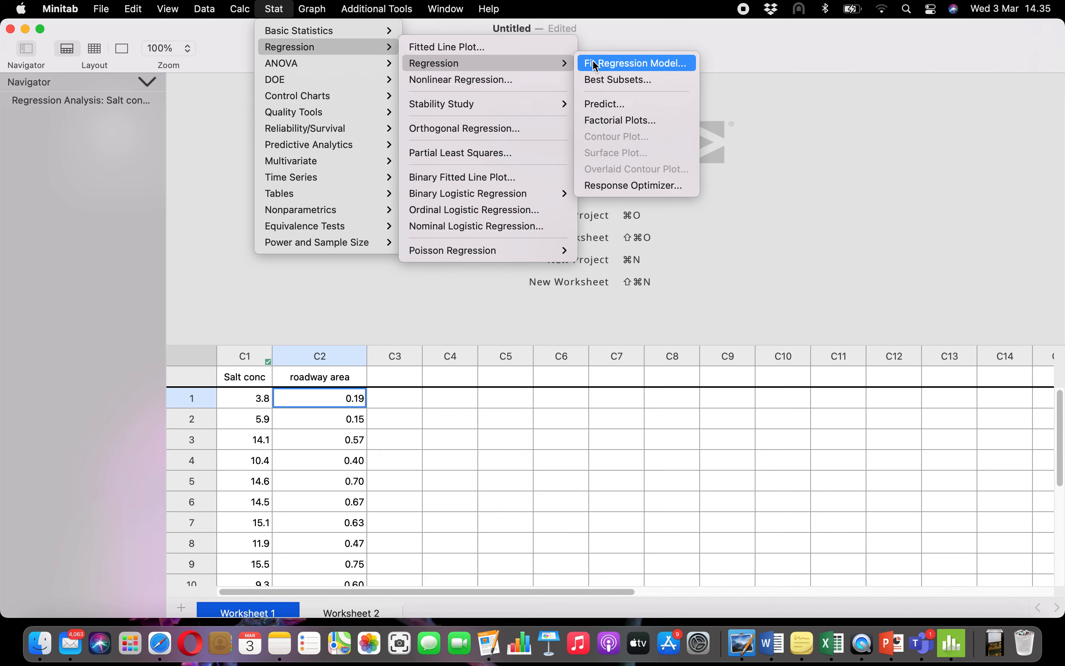
click(626, 64)
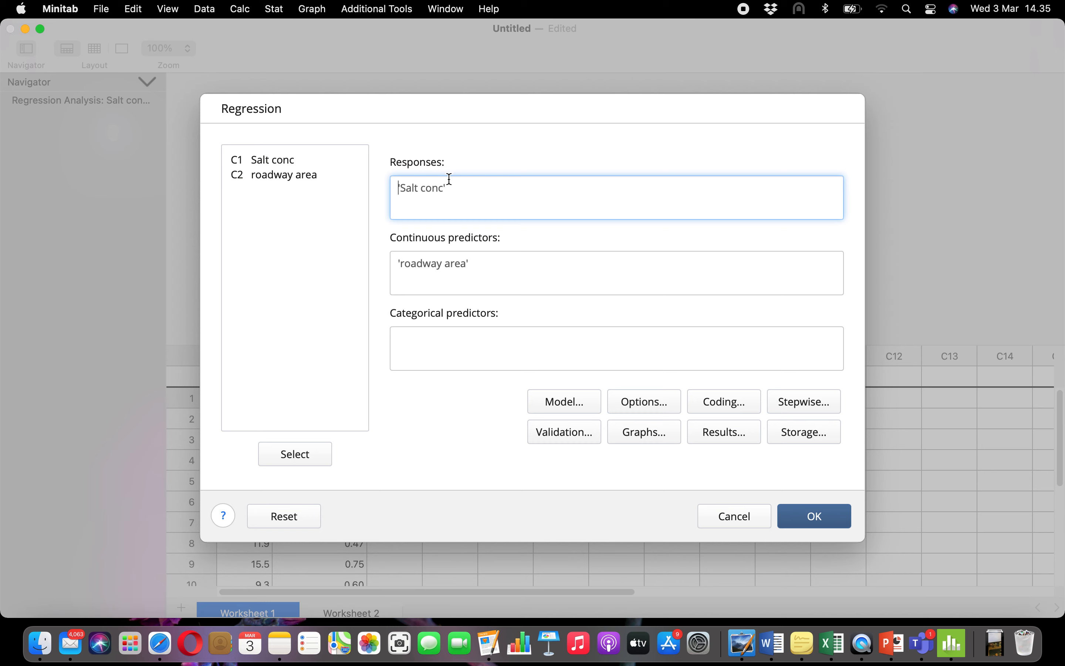
drag(447, 187, 398, 182)
click(449, 186)
click(292, 163)
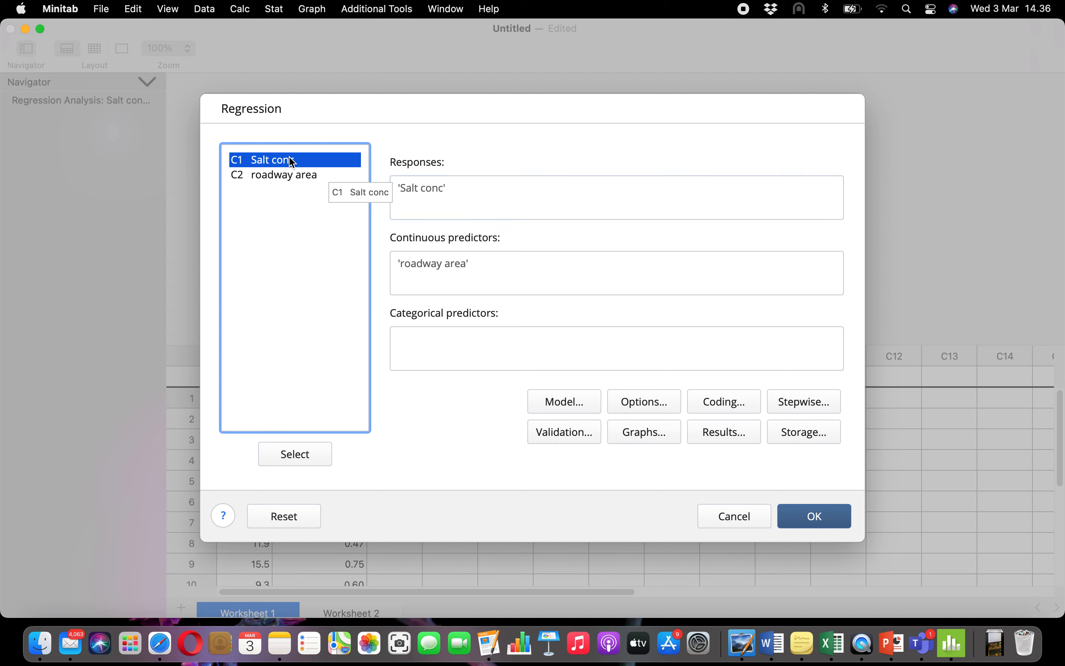
click(434, 185)
drag(457, 185, 390, 185)
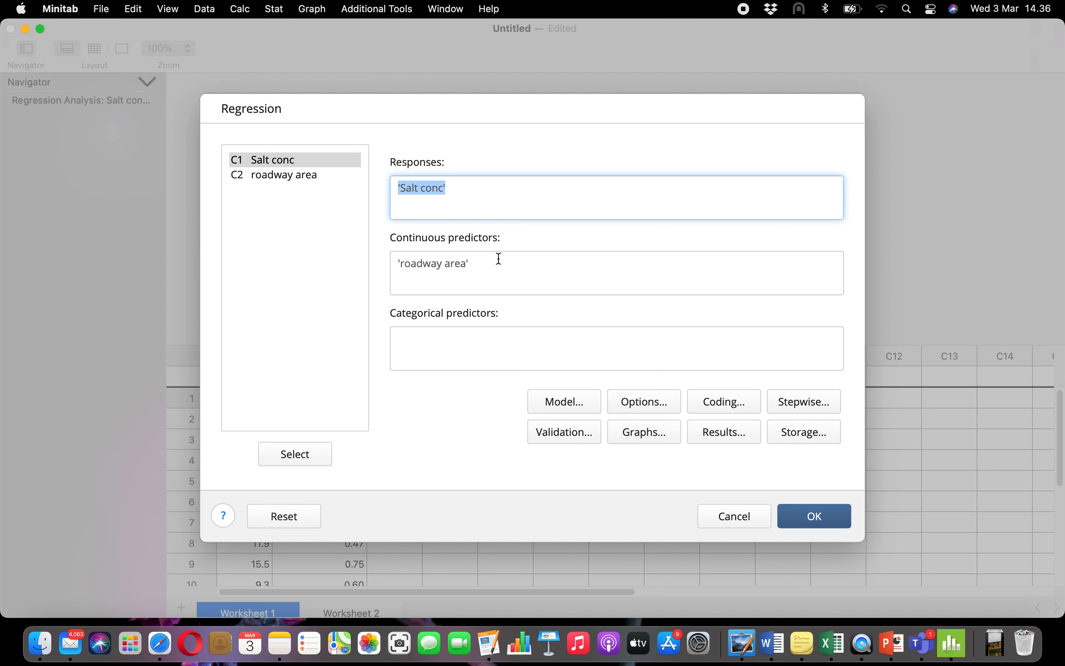
click(316, 182)
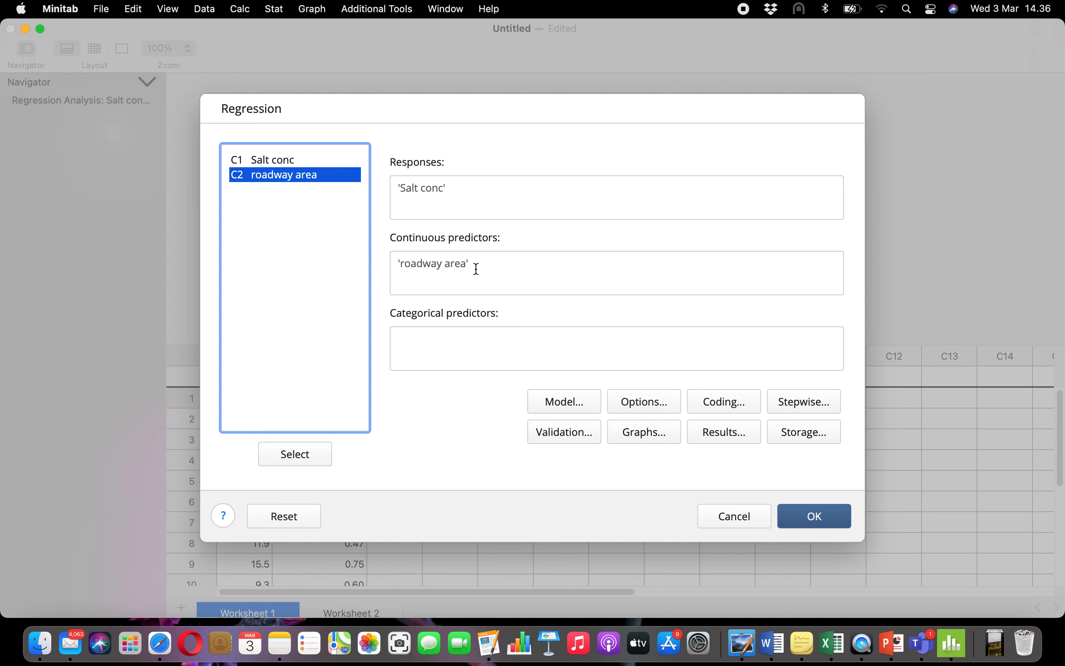
Review the regression model's terms and interaction order, and accept the model settings
click(572, 401)
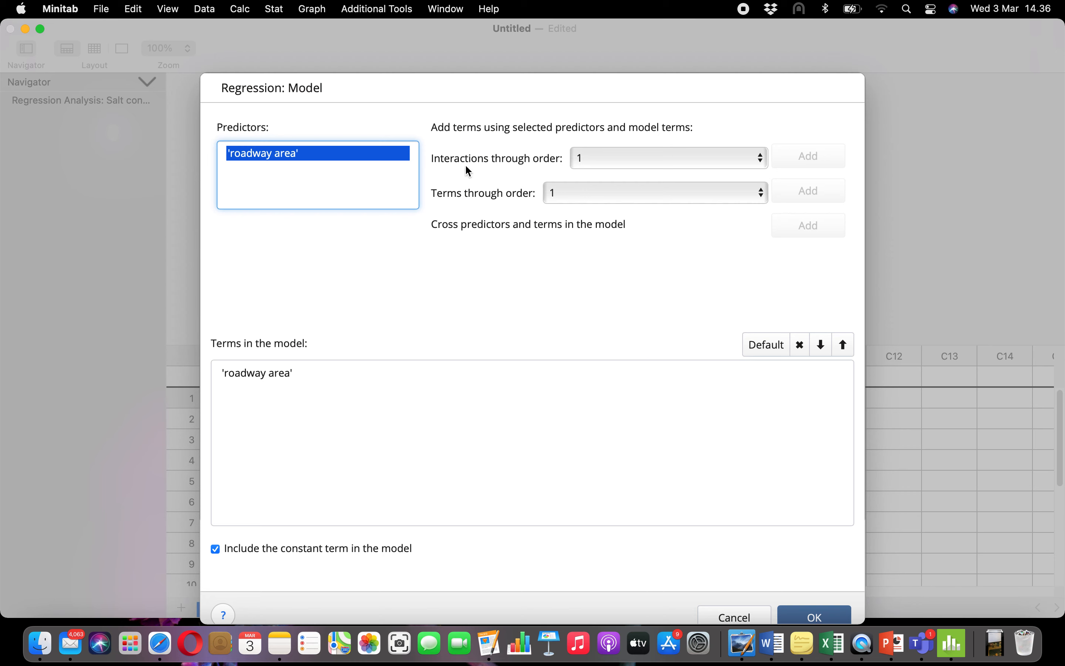
drag(433, 158, 481, 160)
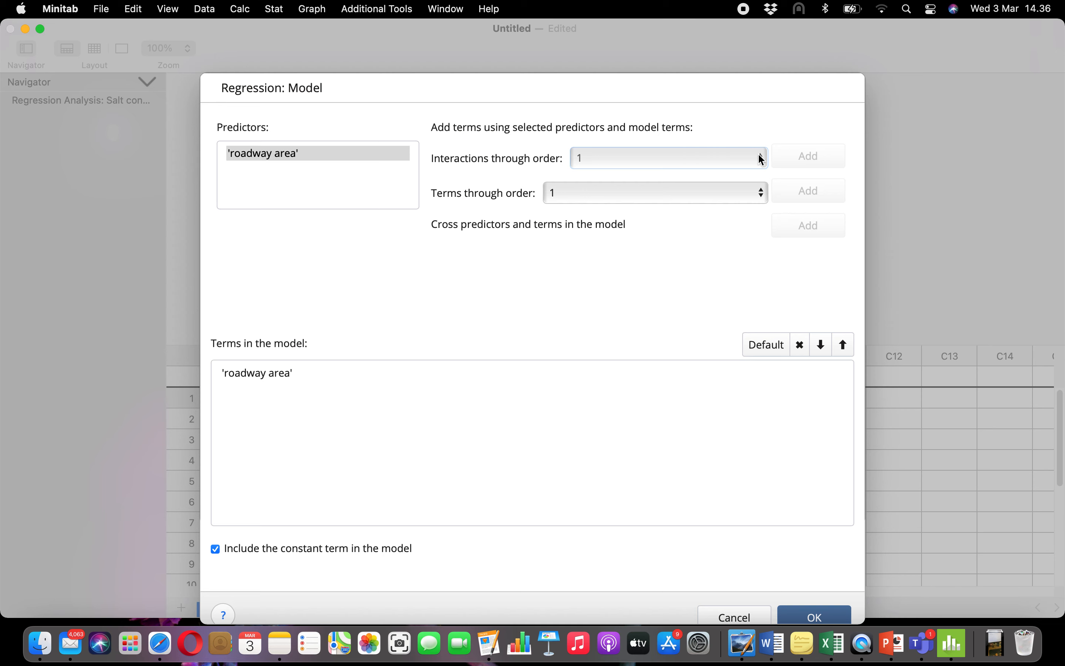
click(758, 153)
click(758, 153)
scroll(817, 284, down, 2)
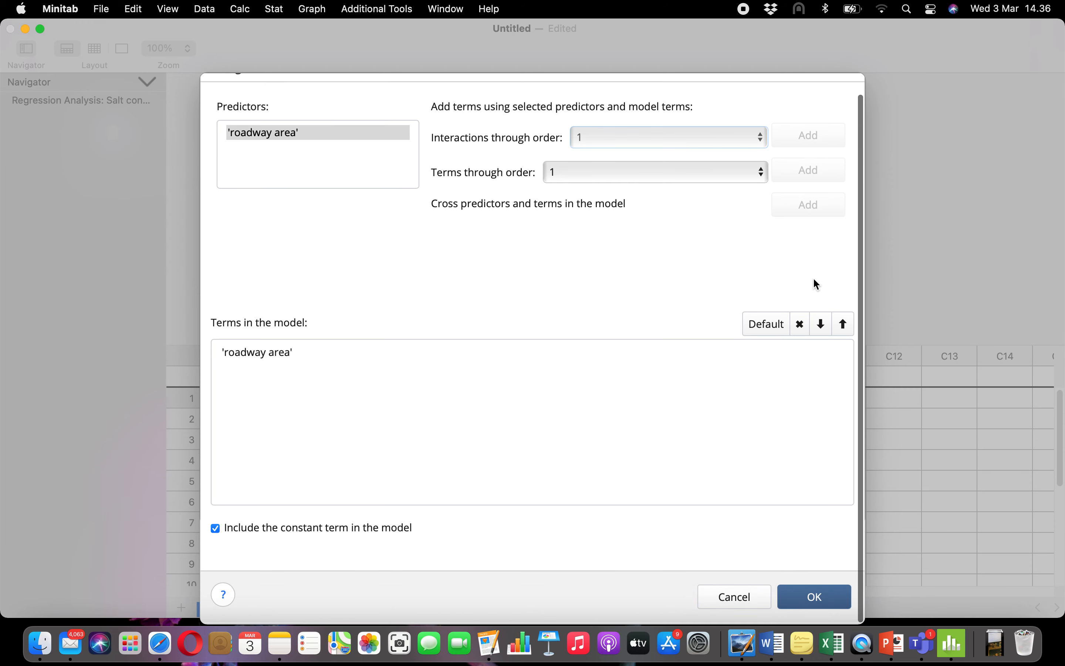
click(821, 600)
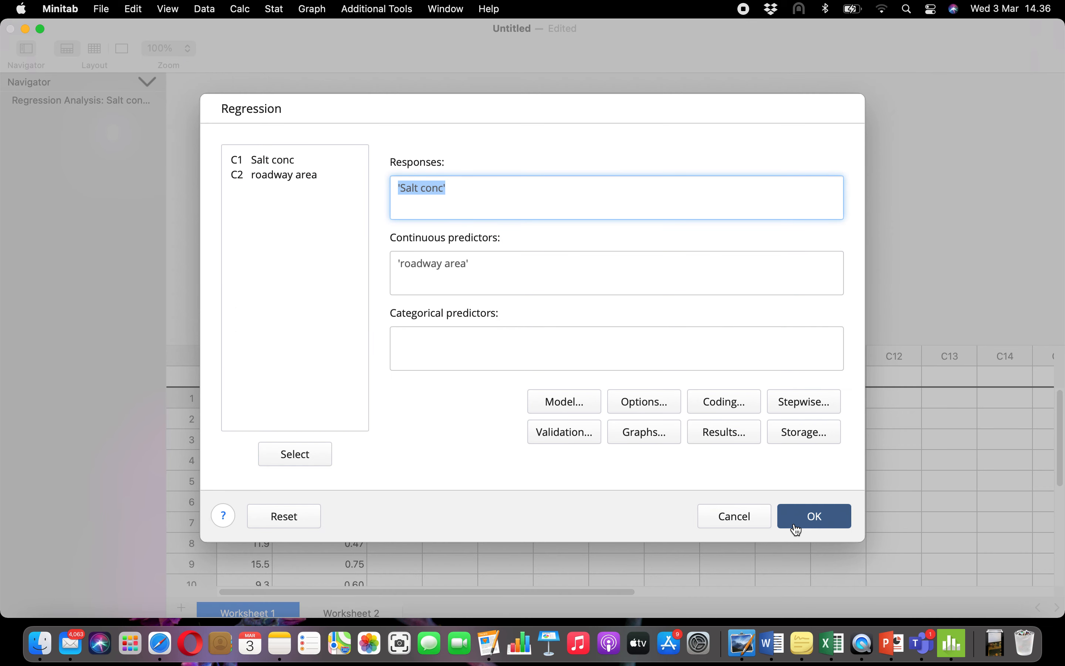
Accept simple tables as the results display and run the regression of Salt conc on roadway area
click(739, 440)
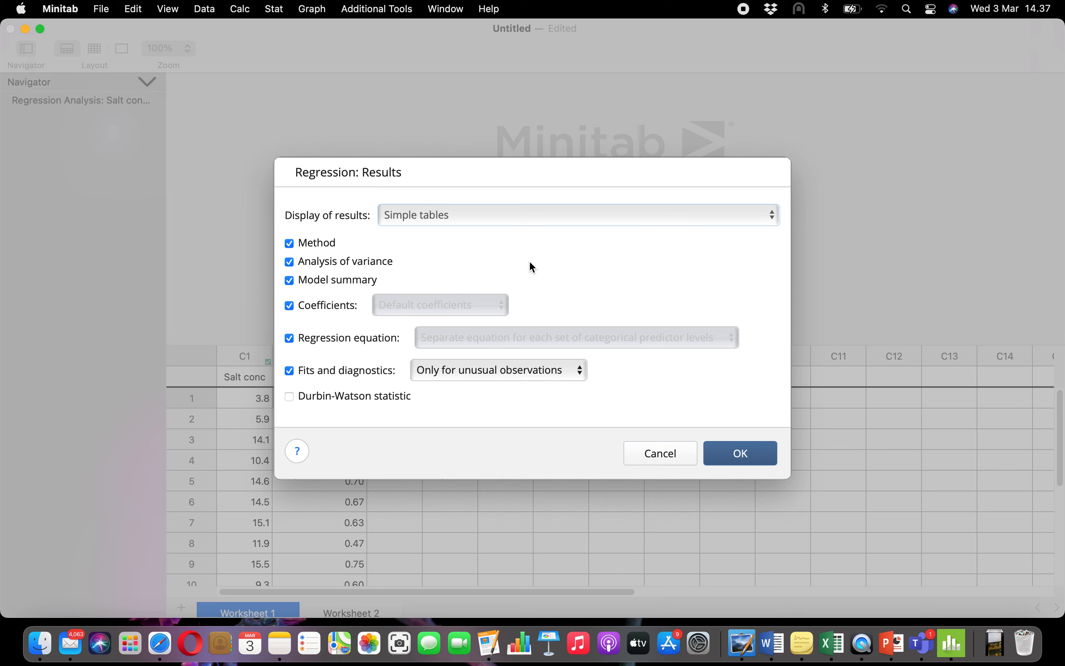
click(740, 456)
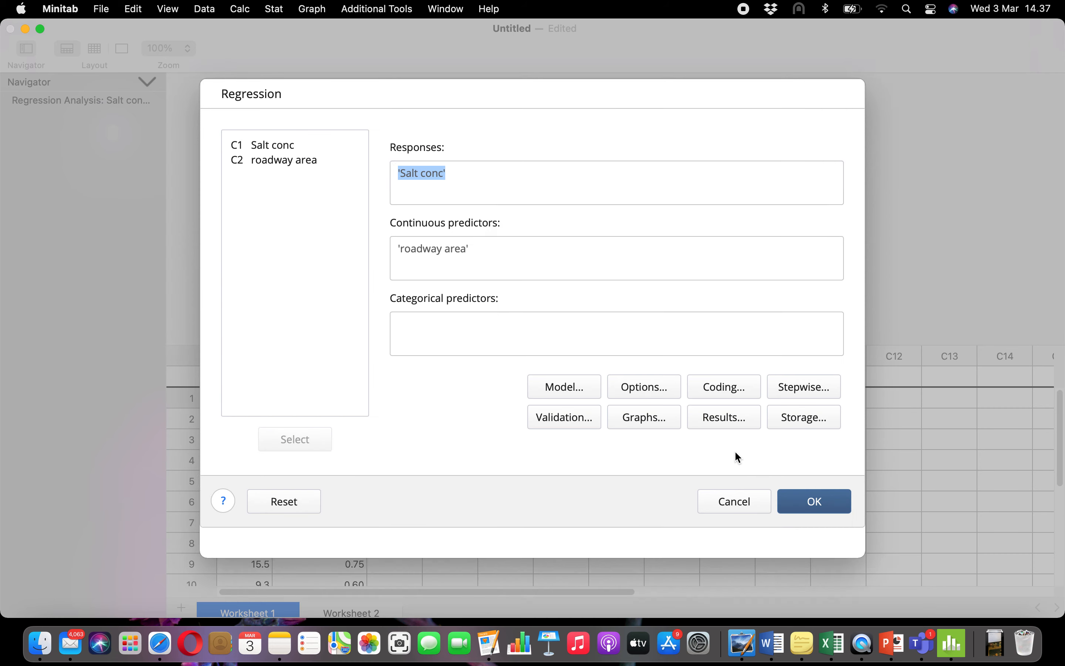
click(824, 517)
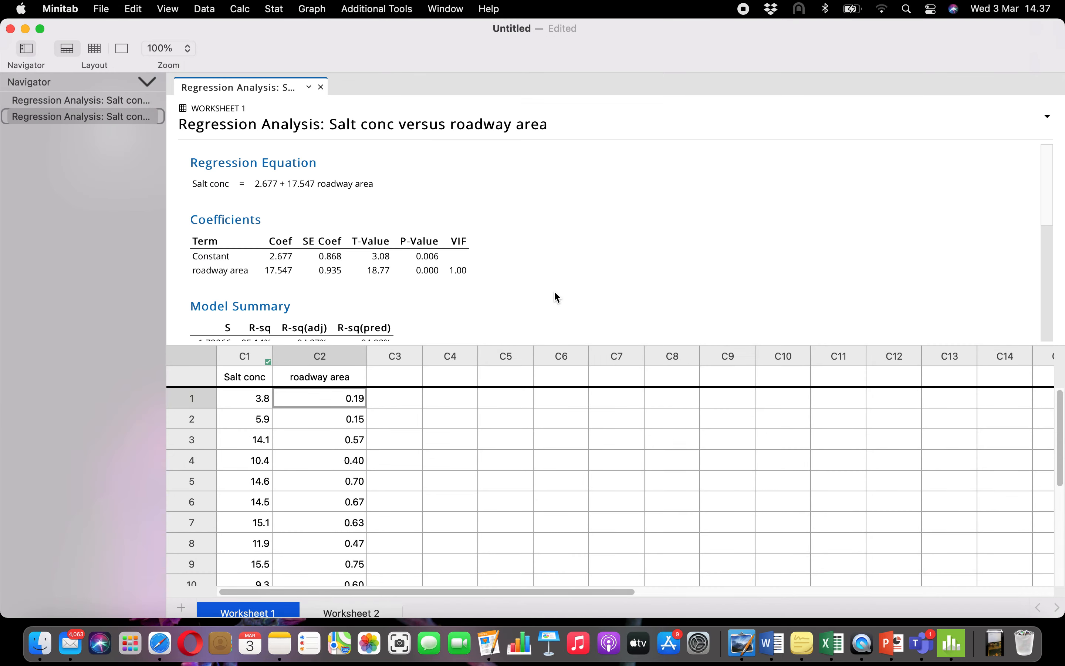
Enlarge the output area and examine the regression equation, coefficients, model summary, analysis of variance and unusual observations
drag(564, 350, 566, 455)
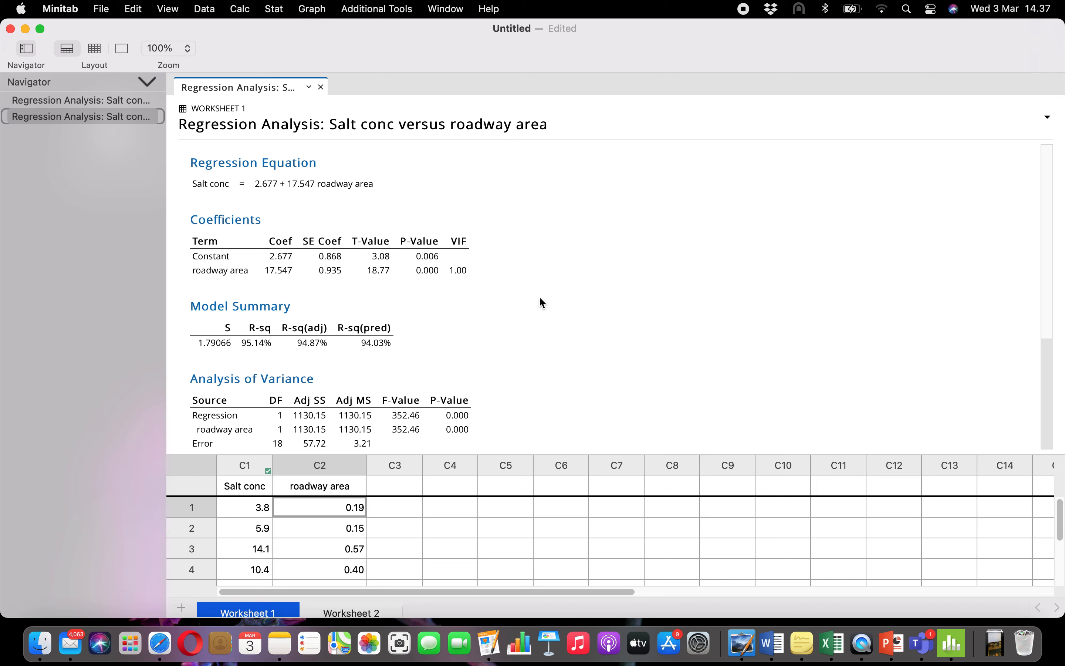
click(199, 164)
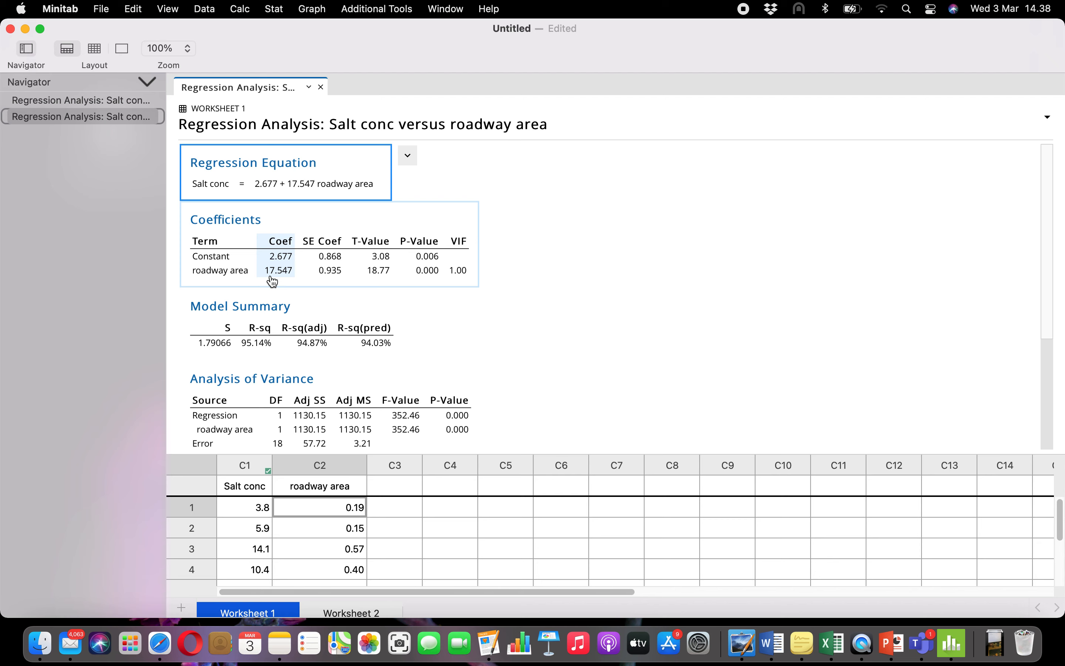
scroll(273, 281, down, 5)
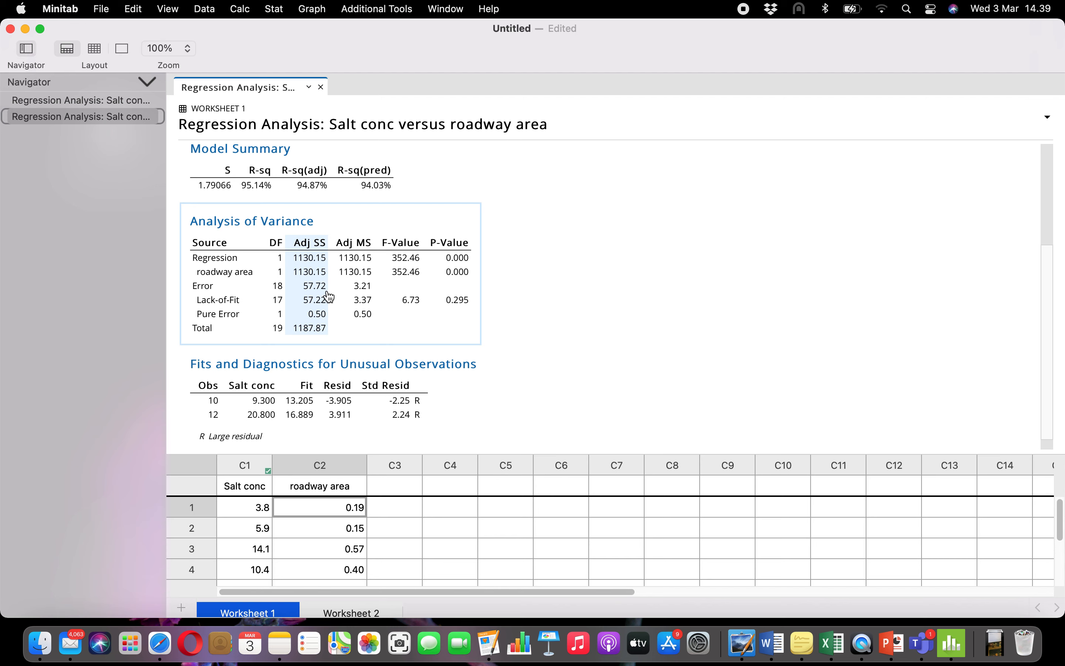
scroll(329, 297, down, 1)
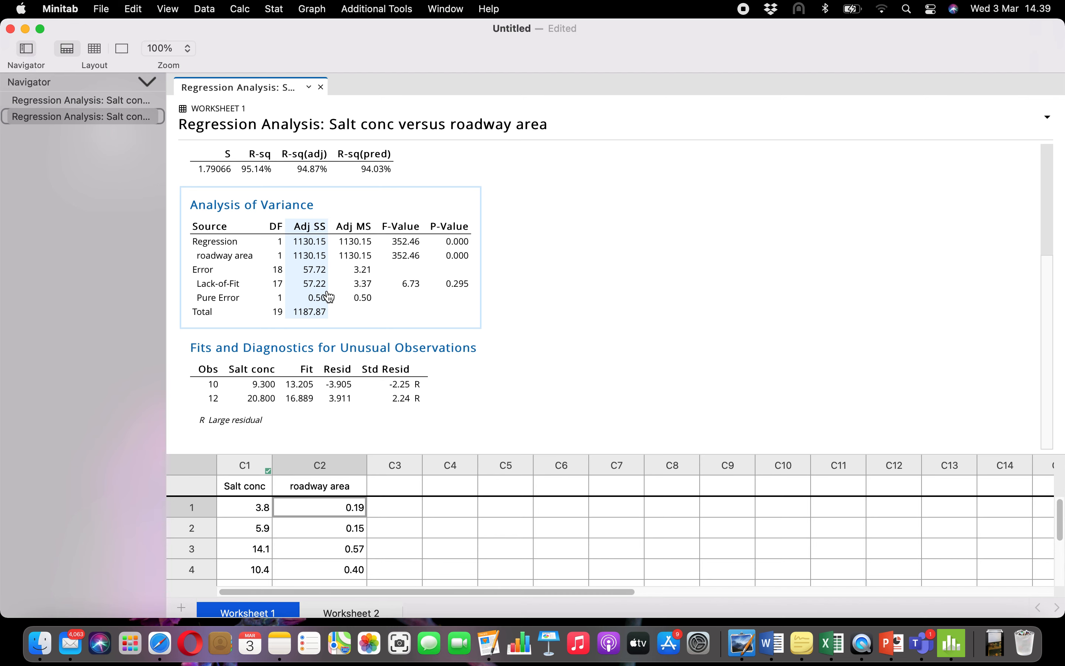
scroll(329, 298, up, 2)
scroll(329, 297, up, 2)
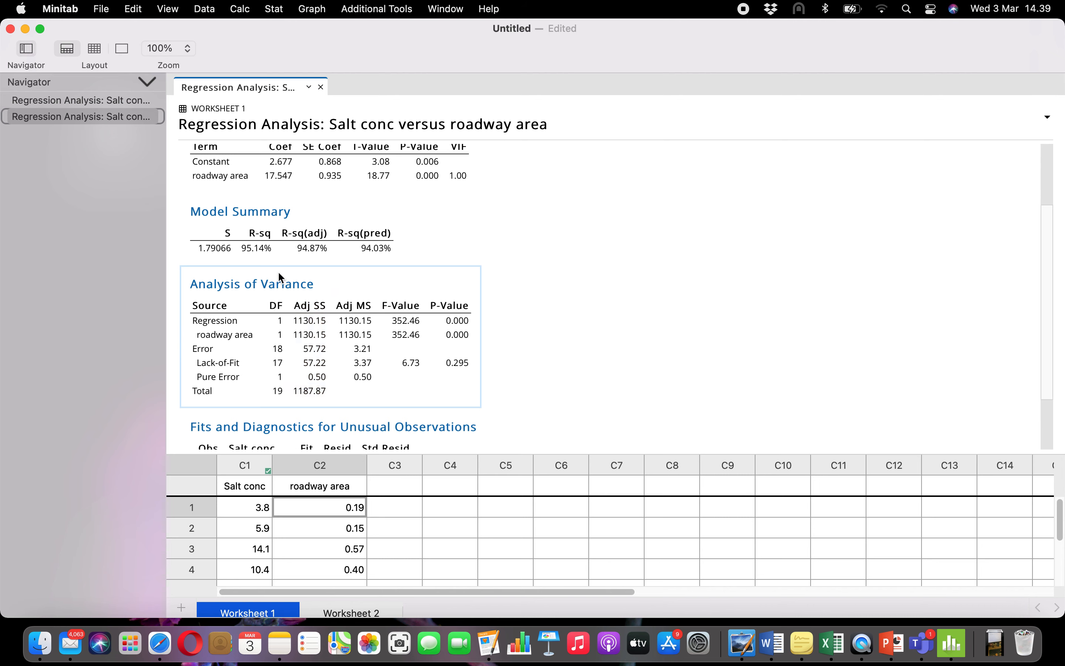